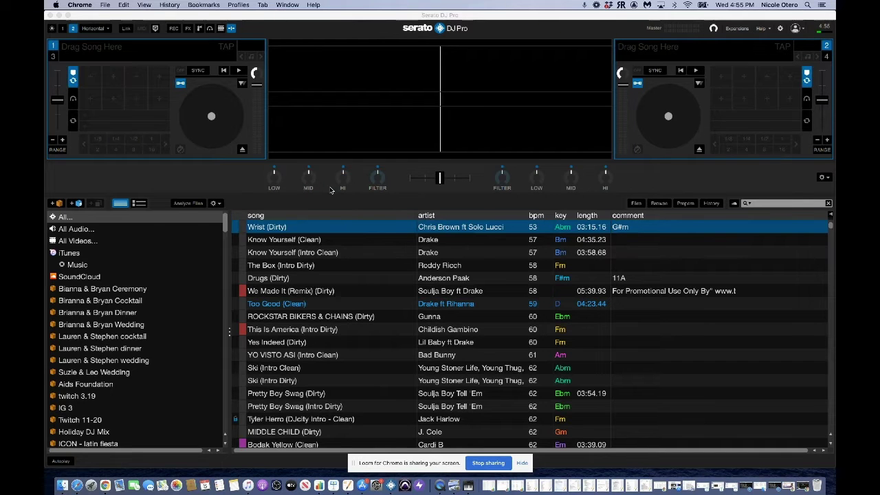
# Switch back to the full Serato DJ Pro window and scroll through its library
pyautogui.scroll(-15, 143, 325)
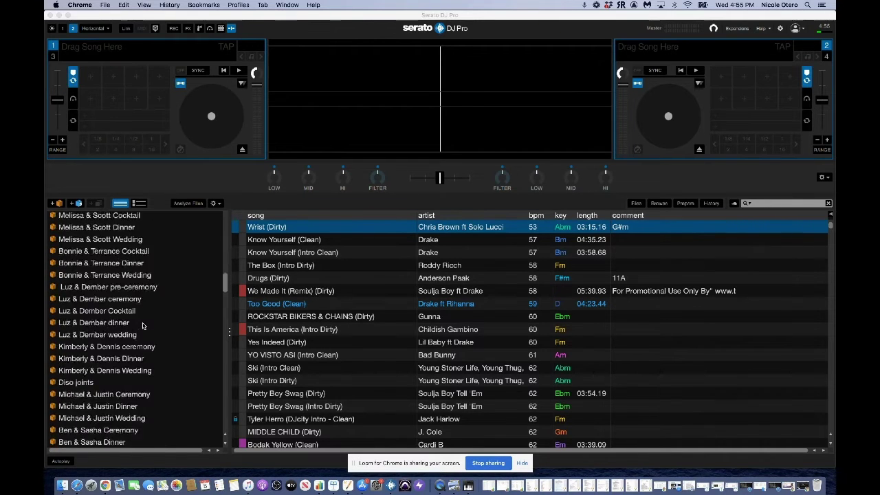
pyautogui.scroll(-20, 90, 285)
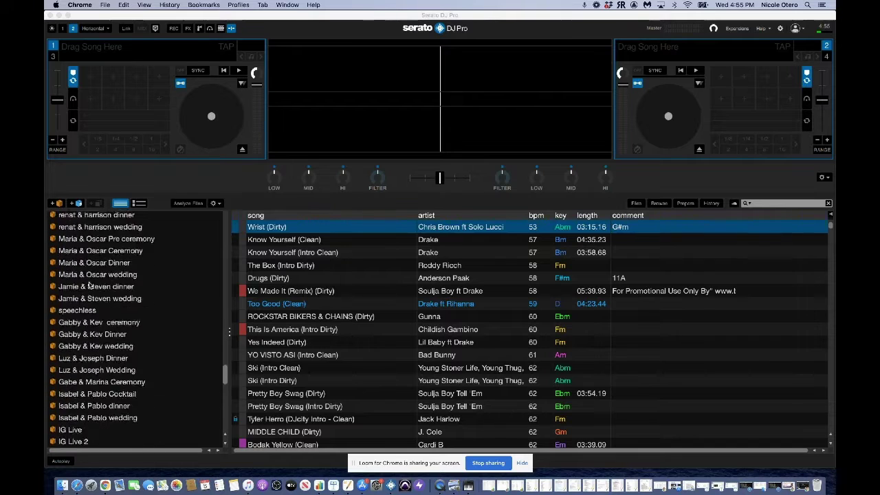
pyautogui.scroll(20, 89, 285)
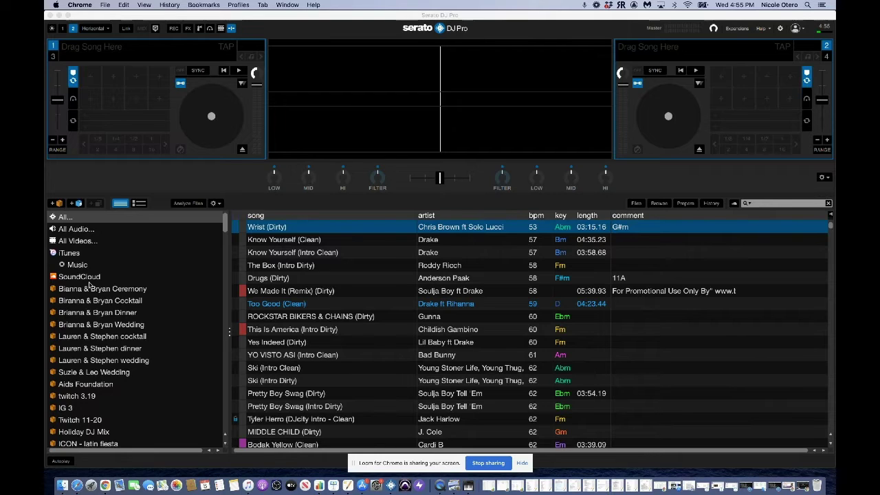
pyautogui.scroll(-10, 89, 285)
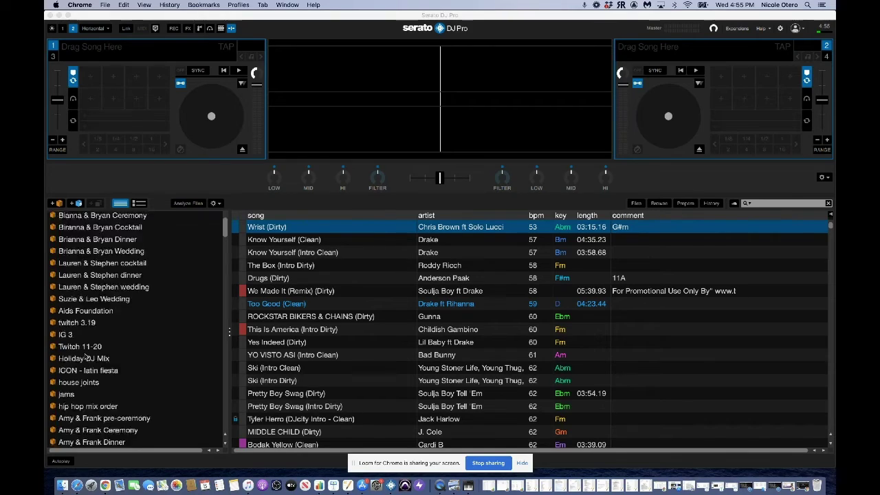
pyautogui.hotkey('ctrl', 'Up')
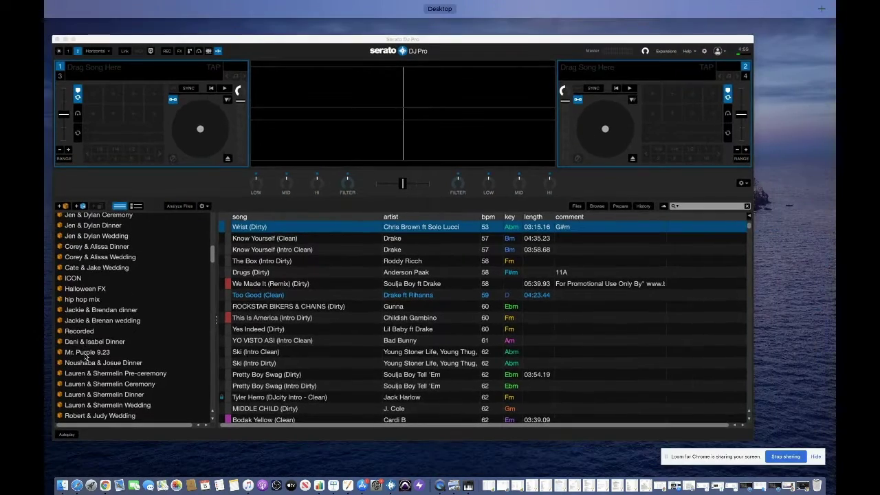
pyautogui.click(245, 43)
pyautogui.scroll(-10, 169, 335)
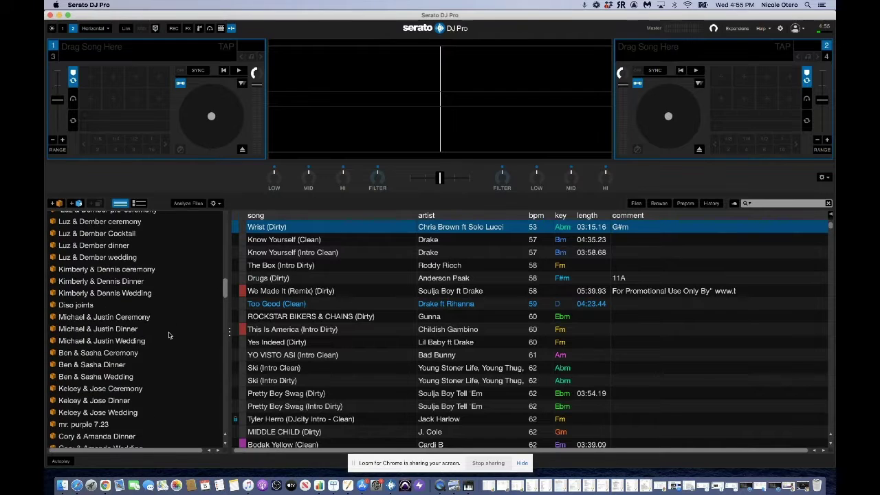
pyautogui.scroll(-5, 168, 335)
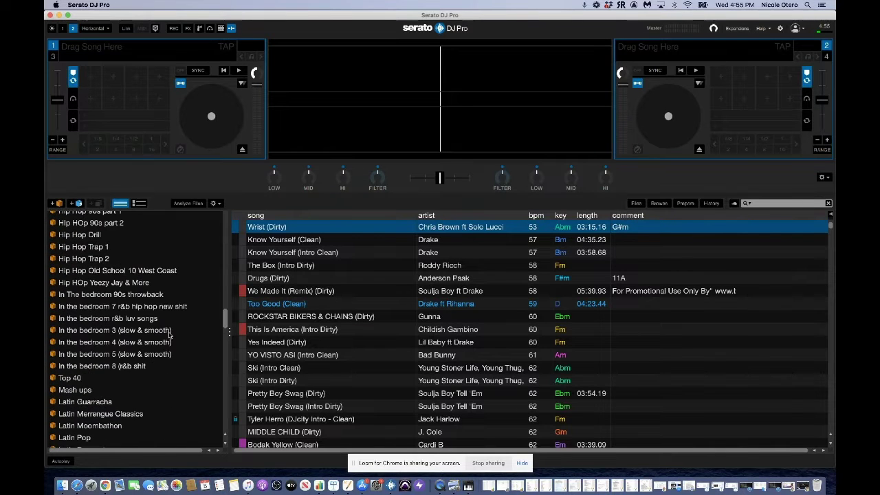
pyautogui.scroll(6, 106, 310)
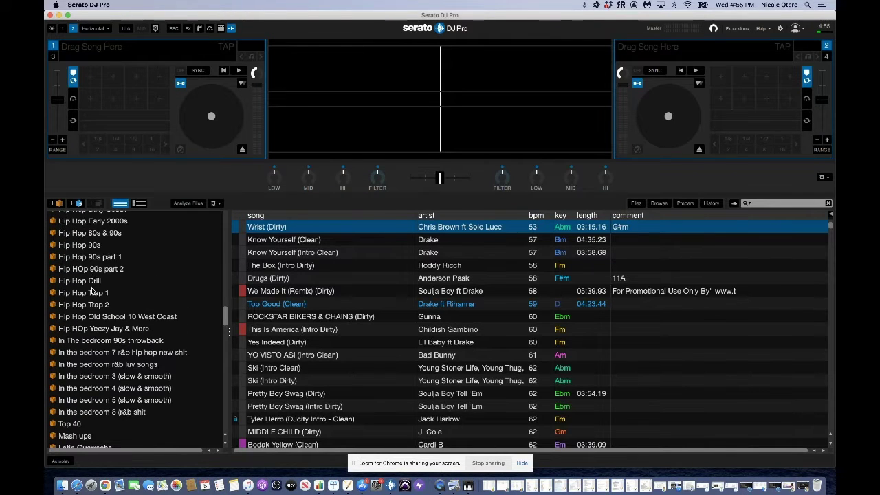
pyautogui.scroll(1, 78, 278)
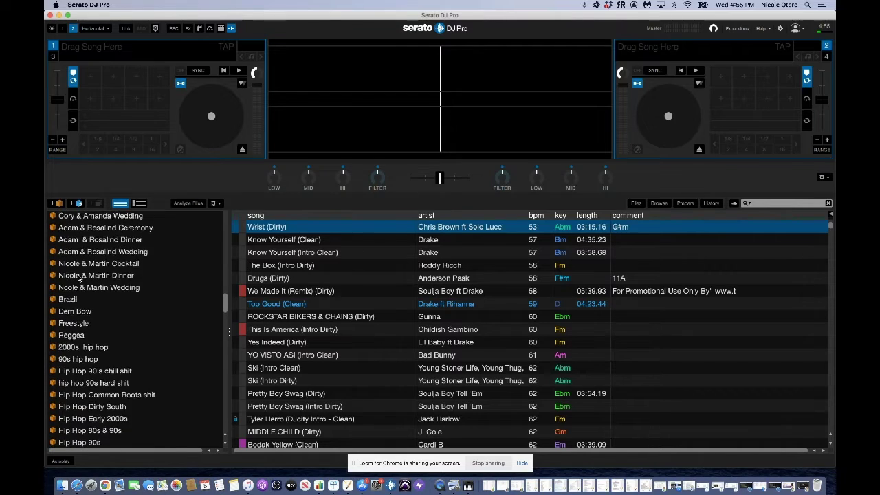
pyautogui.scroll(-10, 78, 277)
pyautogui.scroll(-2, 78, 278)
pyautogui.scroll(10, 78, 278)
pyautogui.scroll(10, 79, 277)
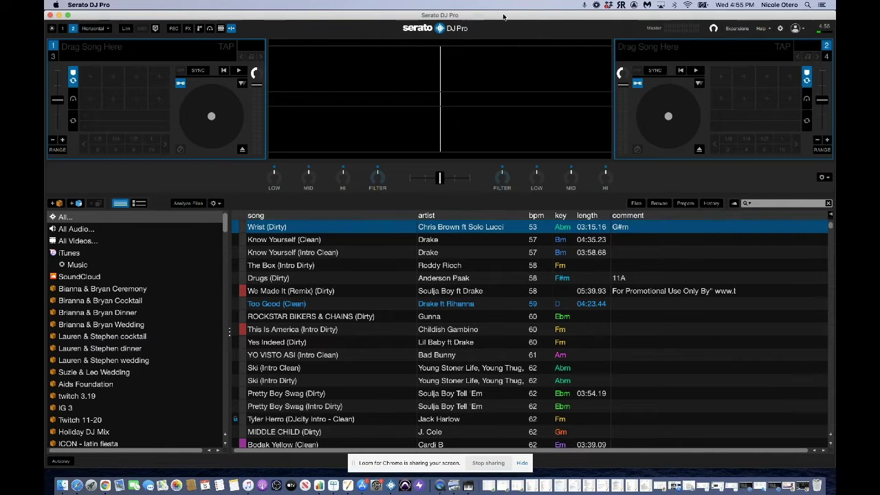
# Select the external drive on the desktop, then return the Serato window to the top
pyautogui.moveTo(503, 16); pyautogui.dragTo(503, 163)
pyautogui.click(709, 95)
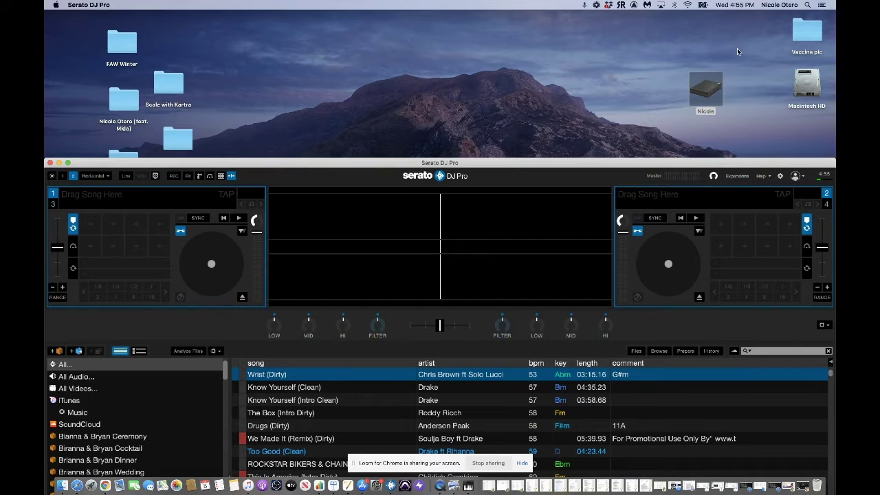
pyautogui.moveTo(566, 159); pyautogui.dragTo(562, 18)
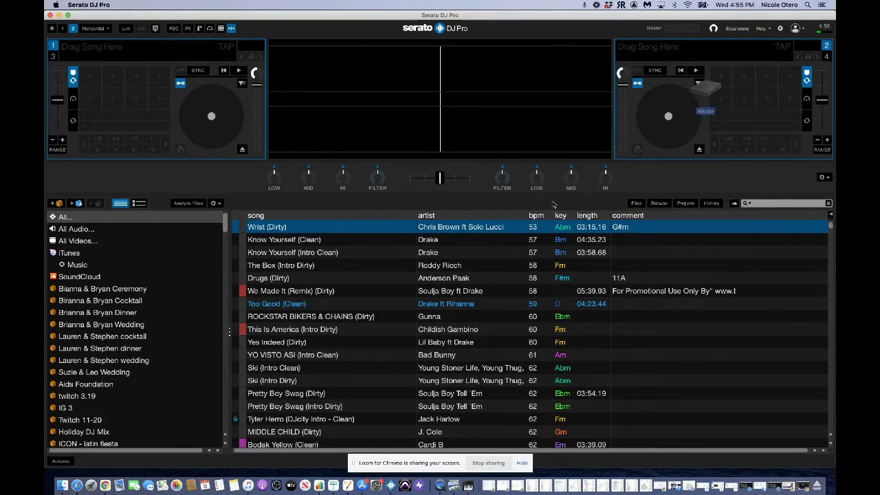
# Show the home folder > Music > Serato Music in Serato's Files browser
pyautogui.click(636, 205)
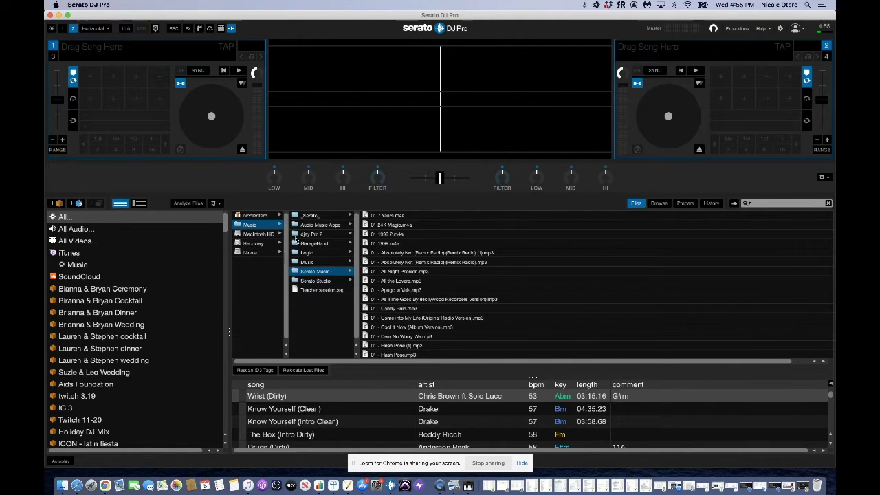
pyautogui.click(255, 216)
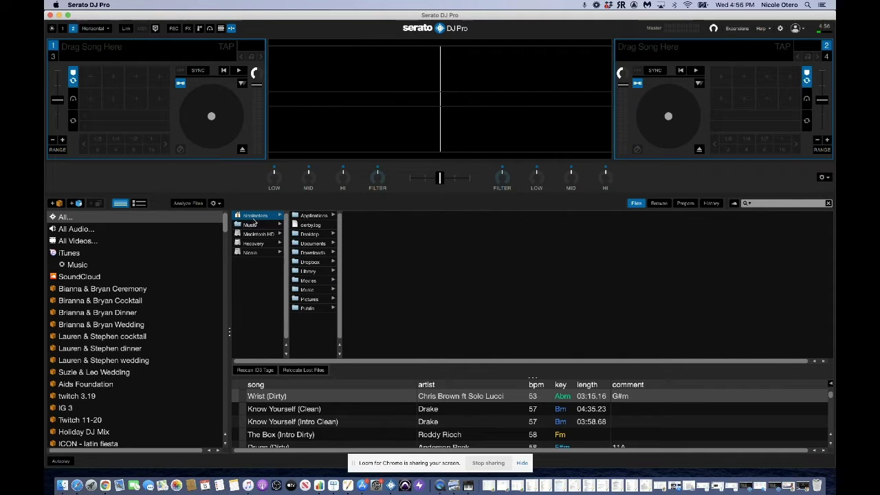
pyautogui.click(250, 225)
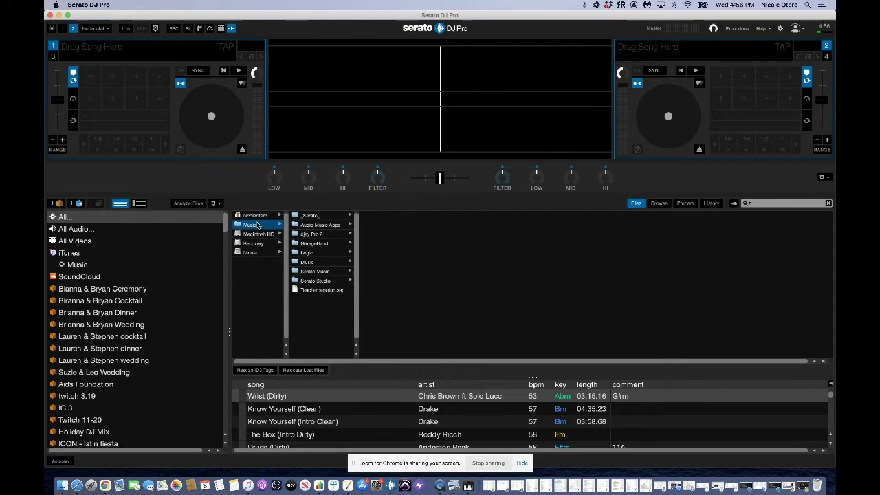
pyautogui.click(313, 271)
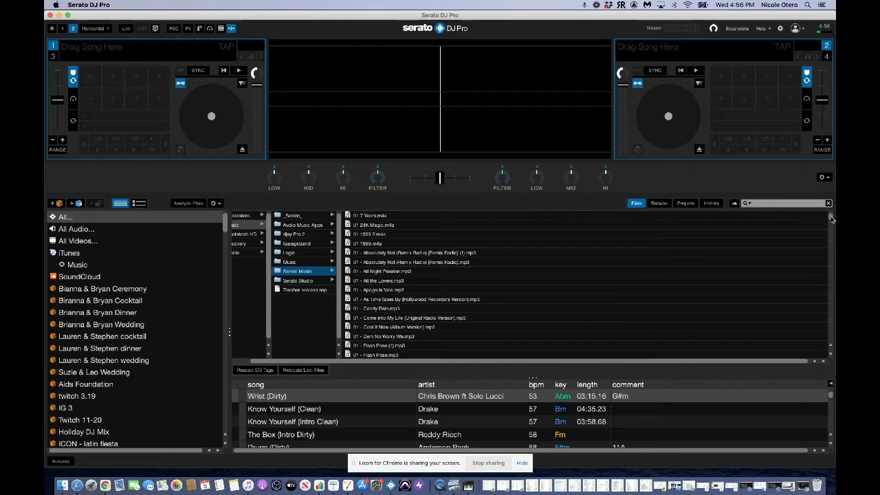
pyautogui.moveTo(831, 219); pyautogui.dragTo(832, 324)
pyautogui.scroll(15, 522, 288)
# Open _Serato_ > Subcrates to list crate files like 80 s.crate and 90 s hip hop.crate
pyautogui.click(279, 216)
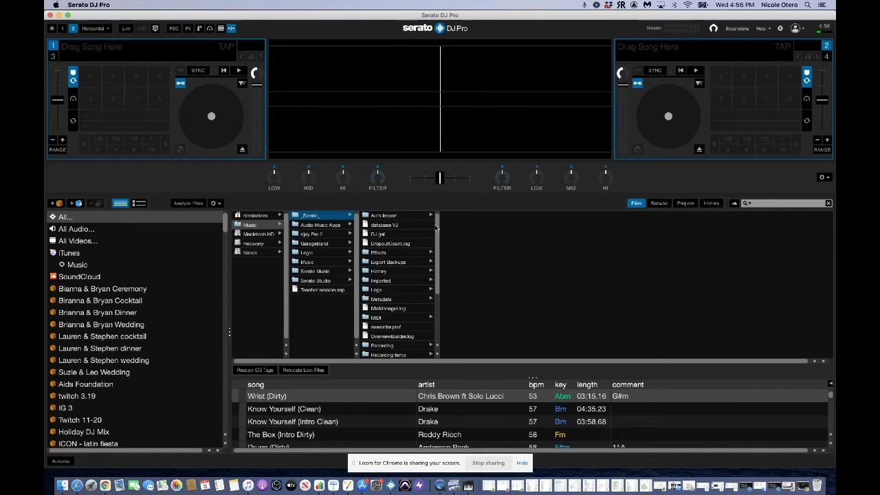
pyautogui.moveTo(436, 227); pyautogui.dragTo(442, 298)
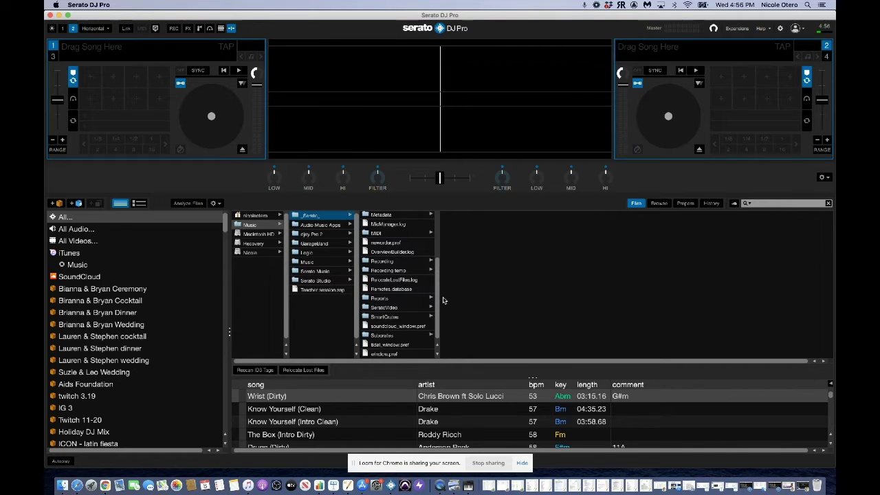
pyautogui.click(369, 335)
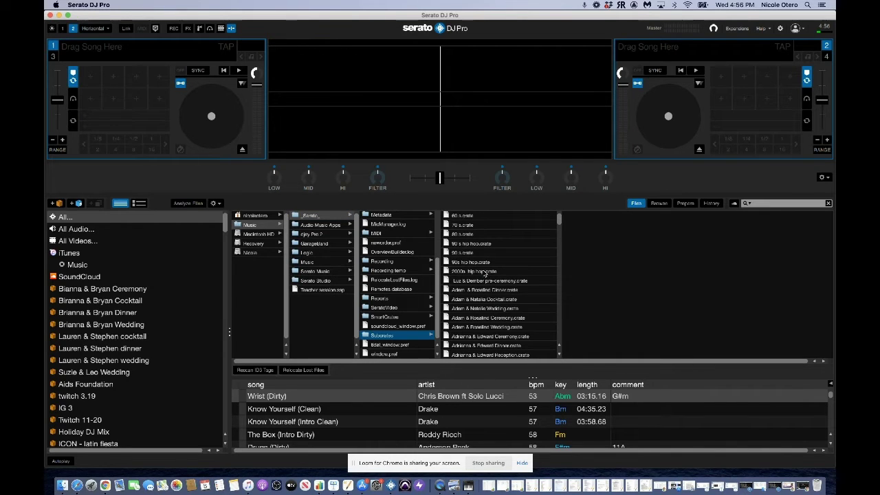
pyautogui.moveTo(559, 218); pyautogui.dragTo(558, 307)
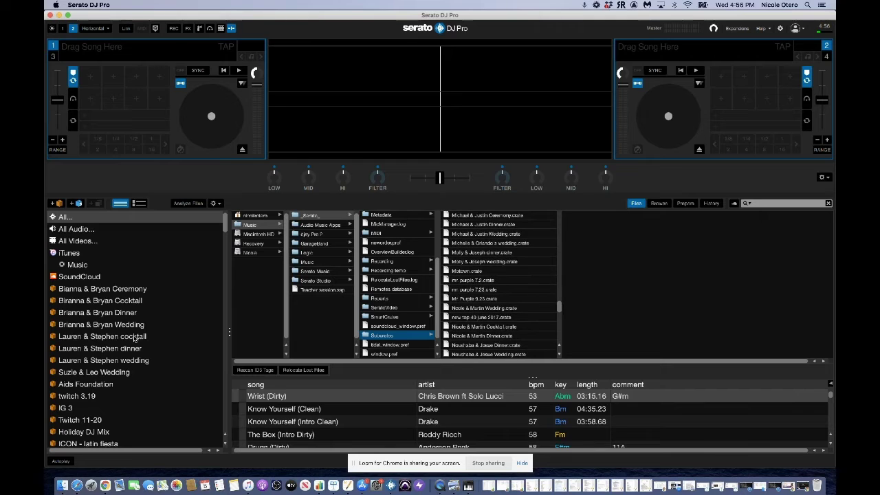
pyautogui.moveTo(558, 305); pyautogui.dragTo(555, 213)
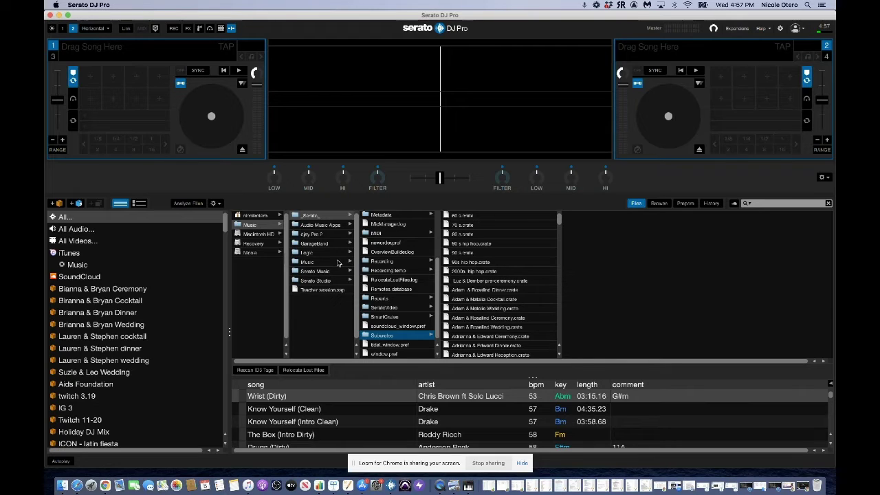
# Minimize Serato, find 'serato Music' in Spotlight, and browse its tracks in Finder
pyautogui.click(59, 15)
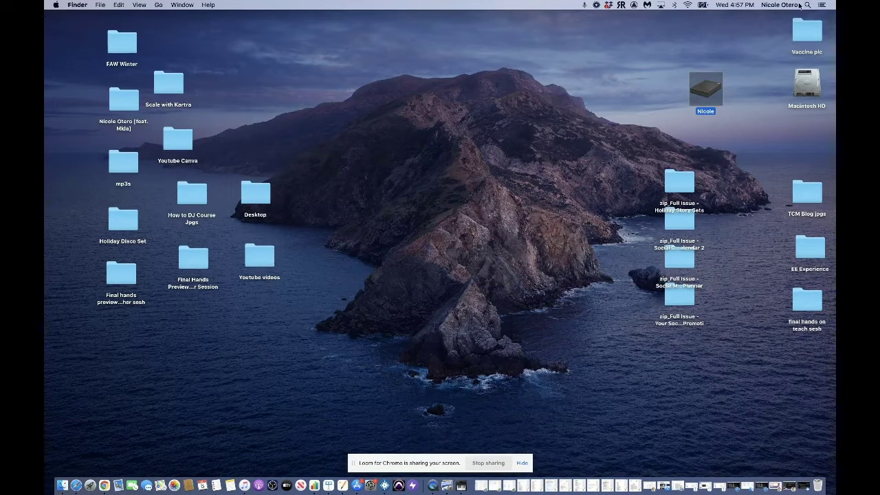
pyautogui.click(806, 5)
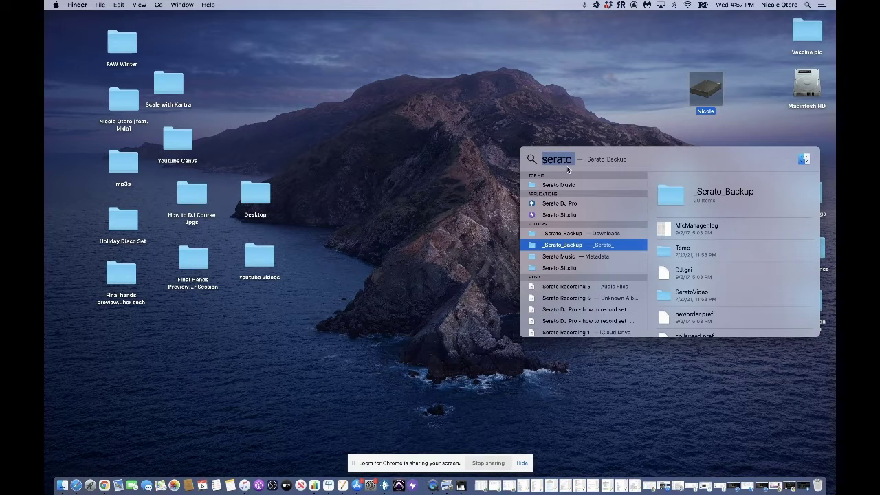
pyautogui.write('serato Music')
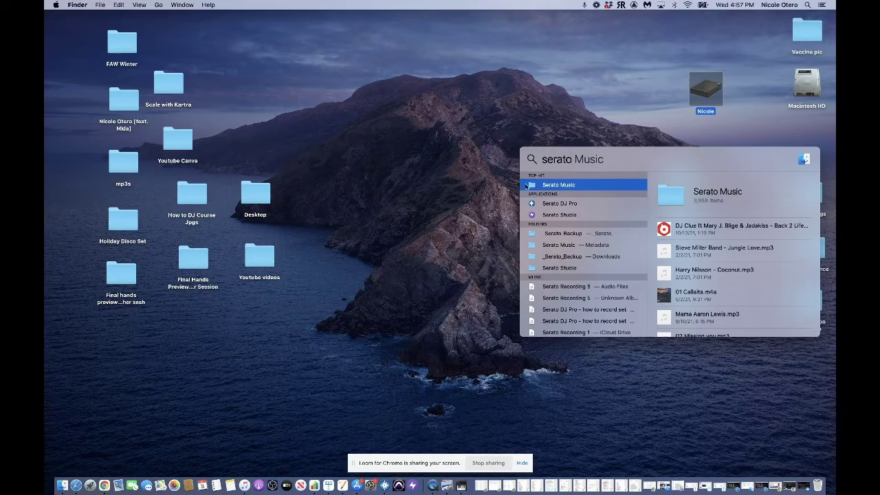
pyautogui.click(530, 187)
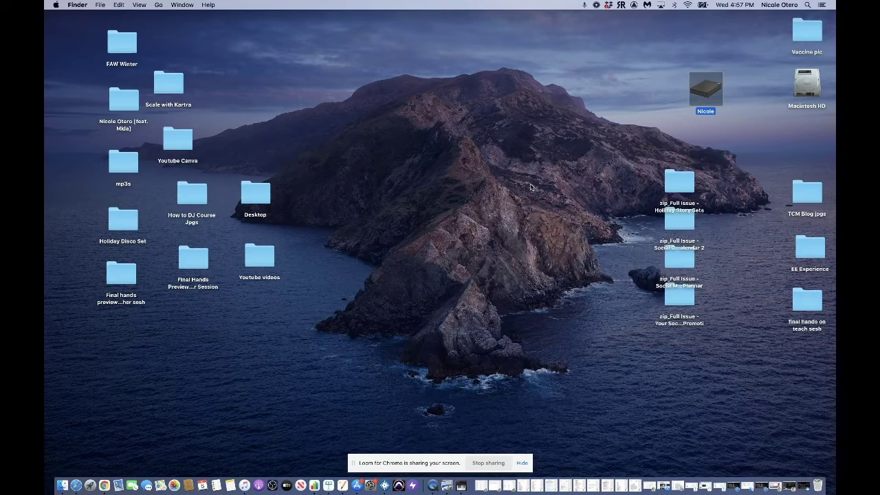
pyautogui.scroll(-5, 147, 210)
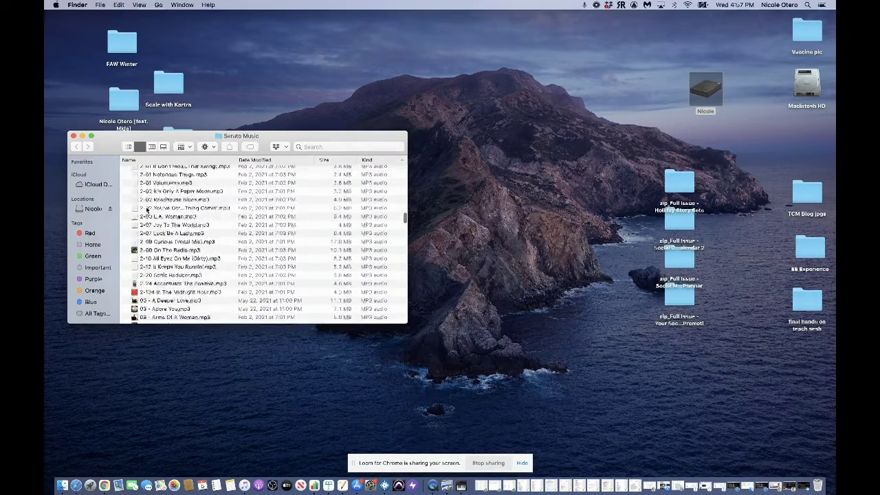
pyautogui.scroll(10, 146, 210)
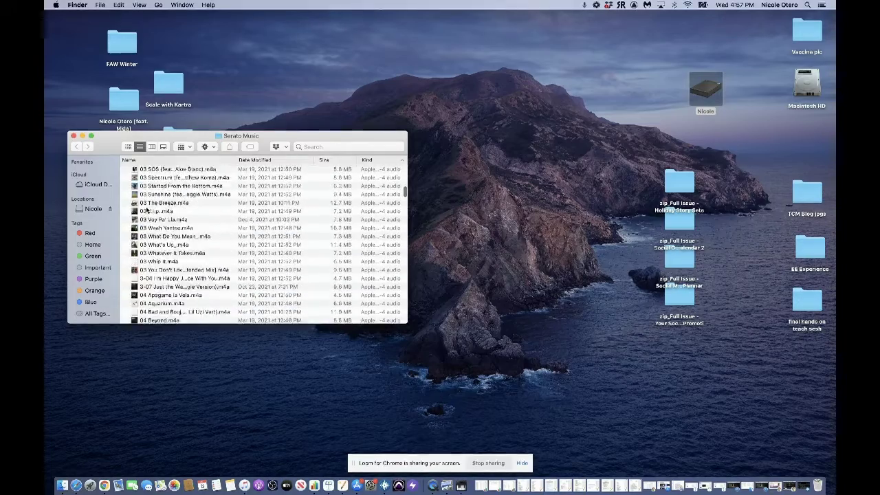
pyautogui.scroll(-10, 147, 211)
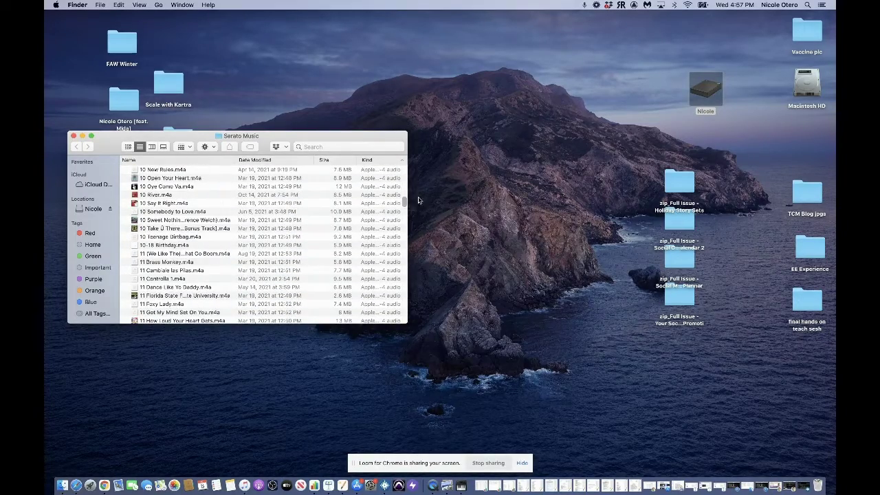
pyautogui.scroll(-3, 147, 172)
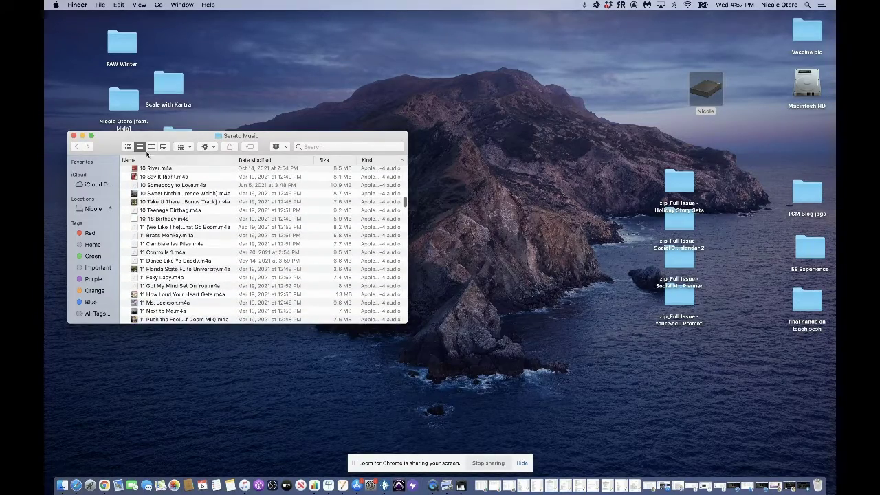
# Close the folder window and drag Serato Music from Spotlight onto the external drive
pyautogui.click(73, 136)
pyautogui.click(808, 5)
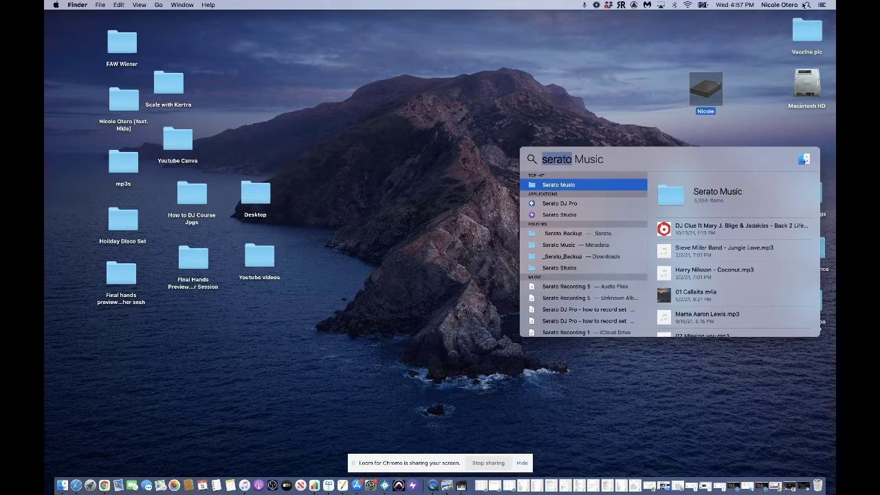
pyautogui.moveTo(668, 157); pyautogui.dragTo(430, 78)
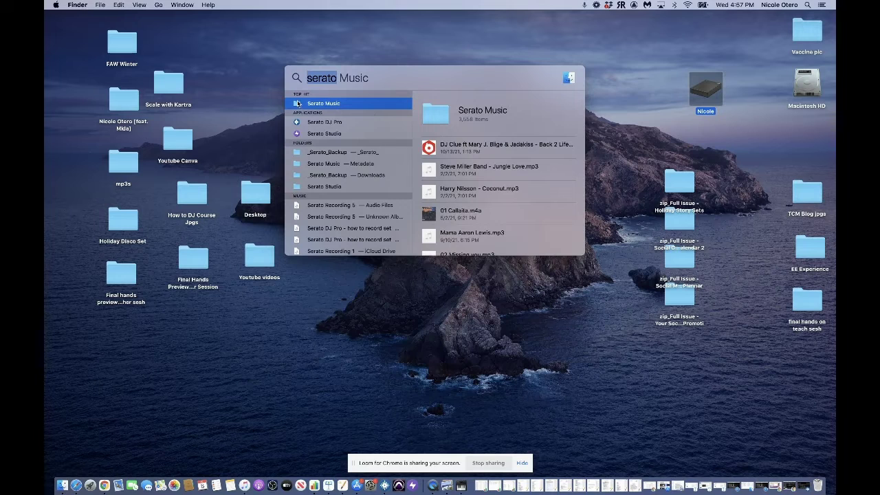
pyautogui.moveTo(298, 103); pyautogui.dragTo(707, 85)
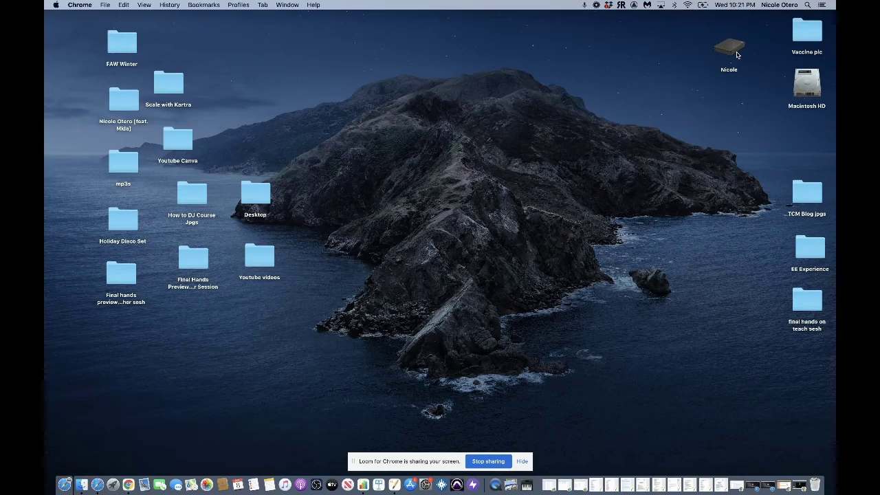
# Search Spotlight for 'serato' and drag the _Serato_ folder onto the external drive
pyautogui.click(808, 5)
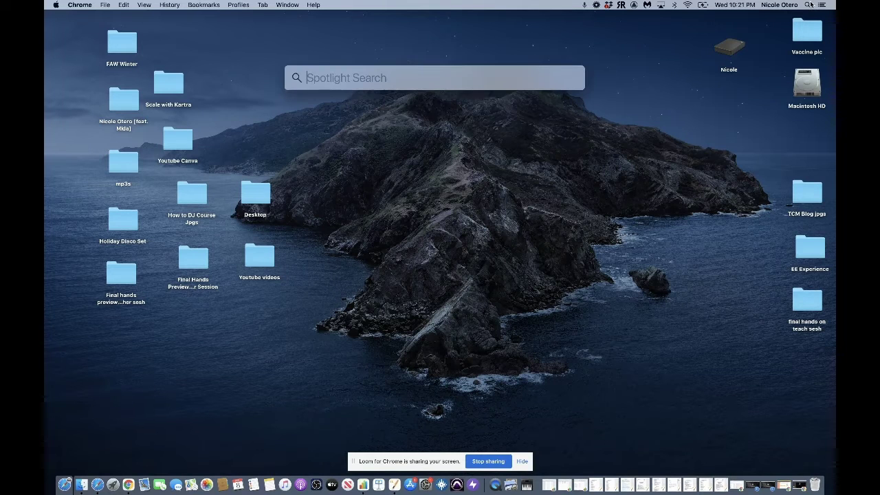
pyautogui.write('serato')
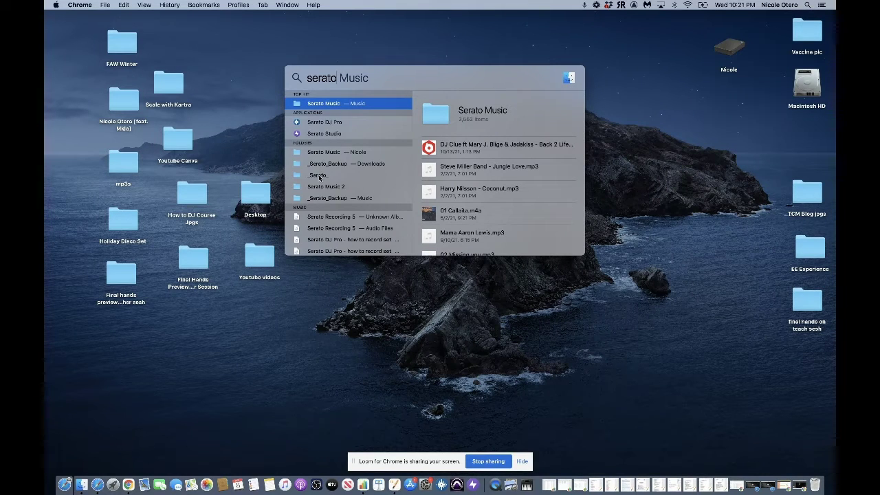
pyautogui.click(318, 176)
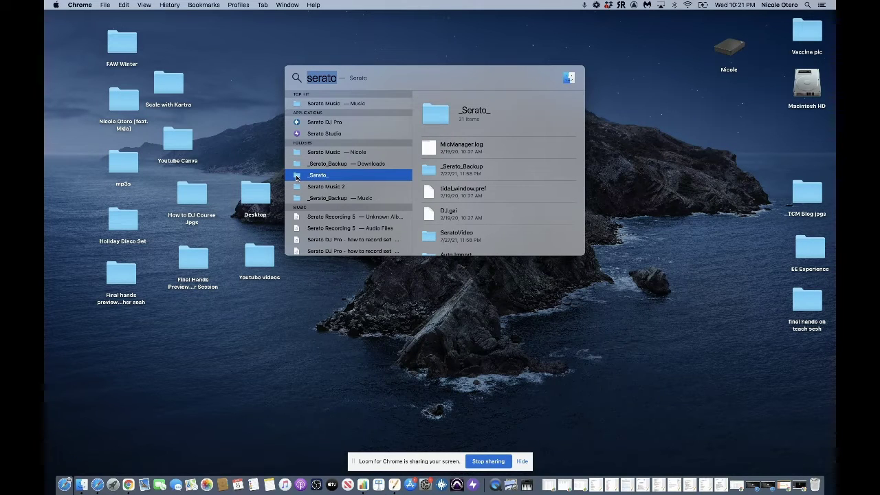
pyautogui.moveTo(297, 177); pyautogui.dragTo(661, 61)
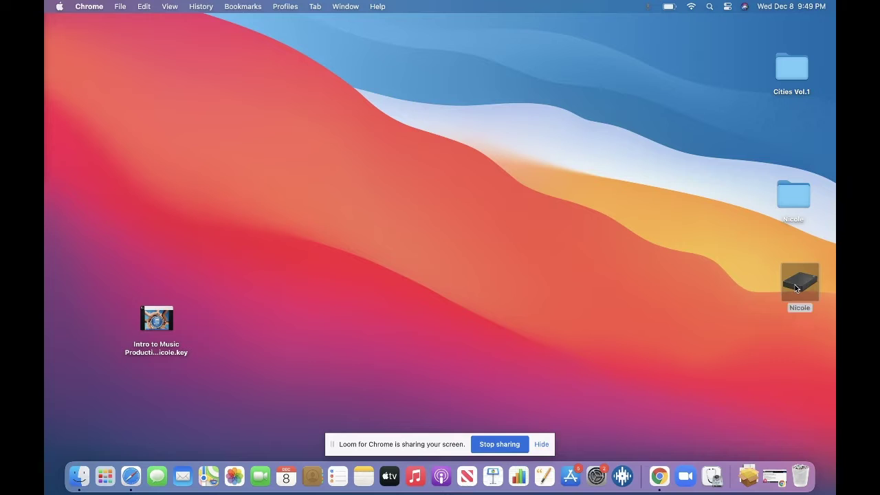
# Open the external drive's contents in Finder
pyautogui.doubleClick(795, 289)
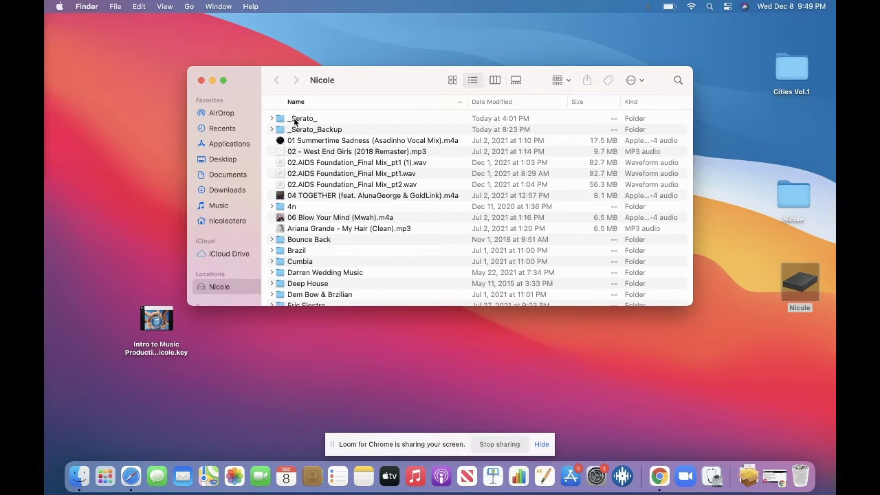
pyautogui.click(131, 60)
pyautogui.click(115, 8)
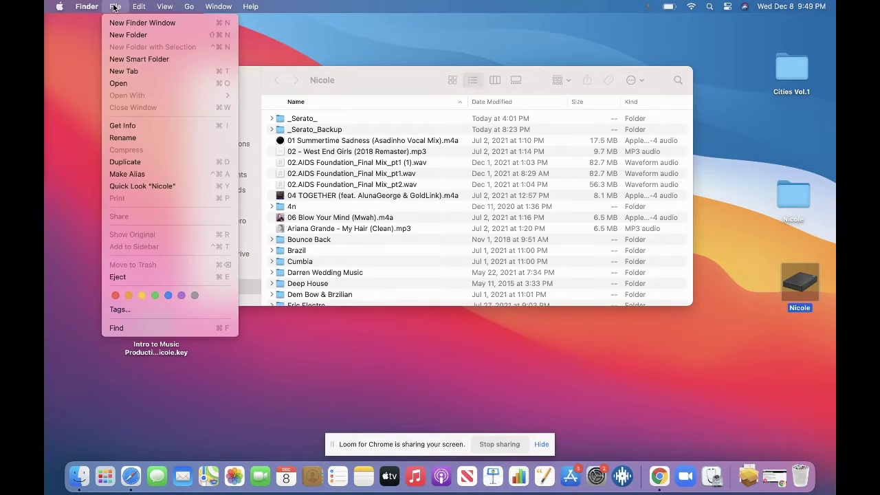
pyautogui.click(69, 43)
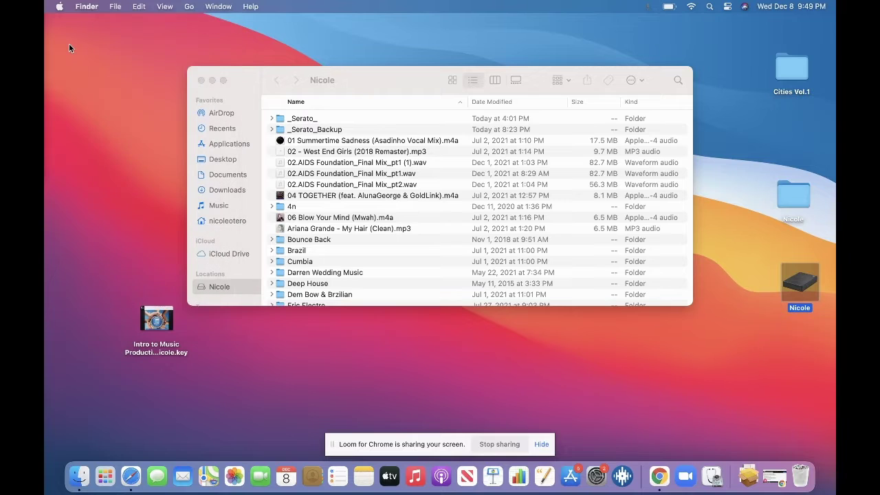
# Open a new Finder window showing the Music folder
pyautogui.click(115, 8)
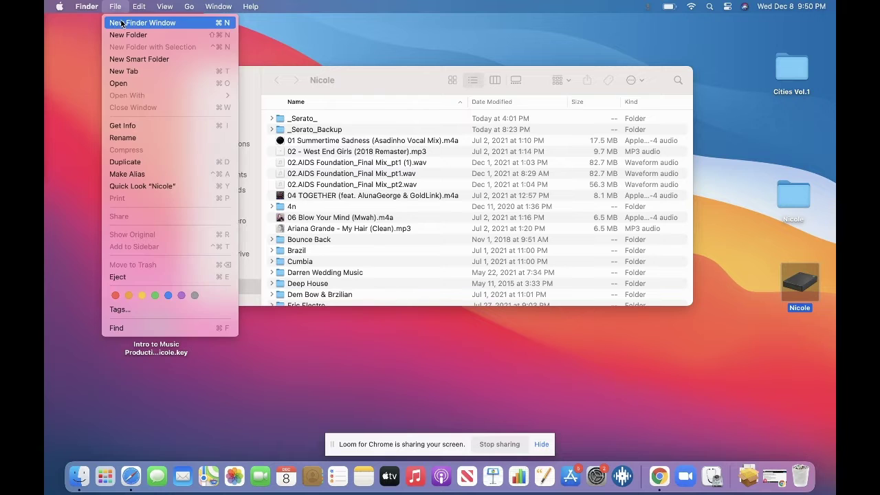
pyautogui.click(122, 24)
pyautogui.click(77, 153)
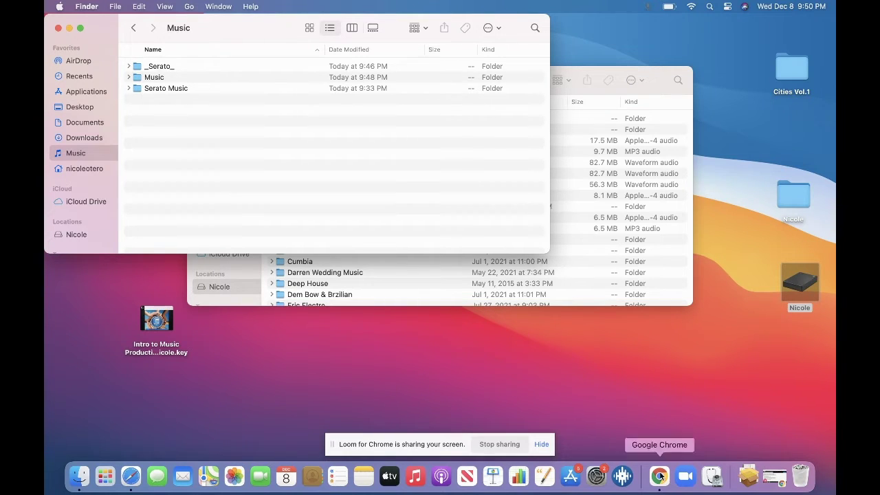
# Rename the Music folder's _Serato_ folder to _Serato_old
pyautogui.click(169, 67)
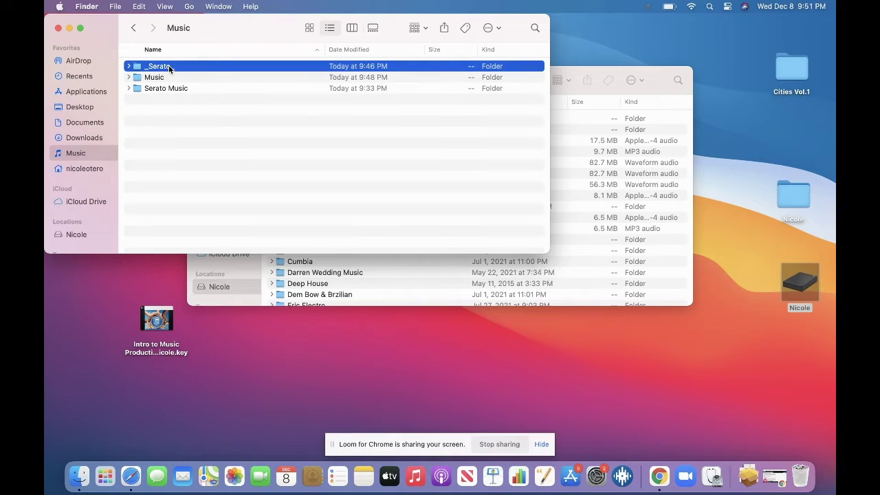
pyautogui.click(169, 66)
pyautogui.click(174, 67)
pyautogui.write('old')
pyautogui.press('Return')
# Drag the drive's _Serato_ folder into the Music window to copy it
pyautogui.click(608, 69)
pyautogui.moveTo(416, 77); pyautogui.dragTo(519, 134)
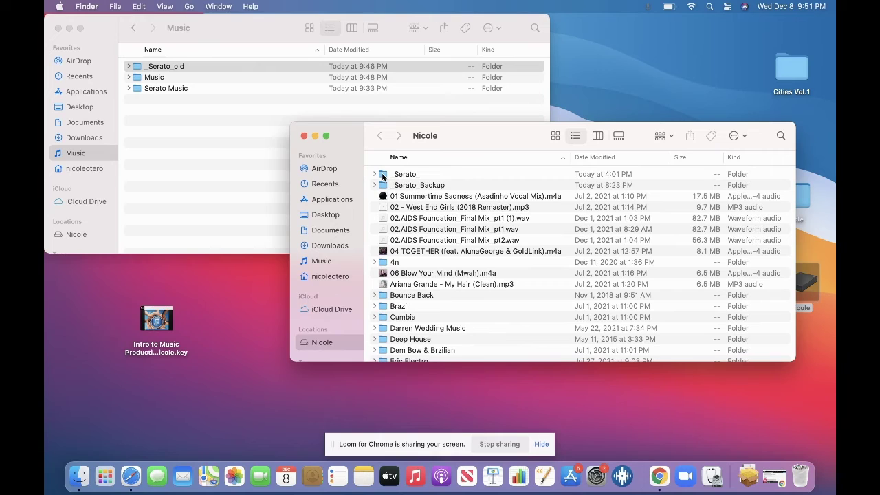
pyautogui.moveTo(381, 174); pyautogui.dragTo(173, 122)
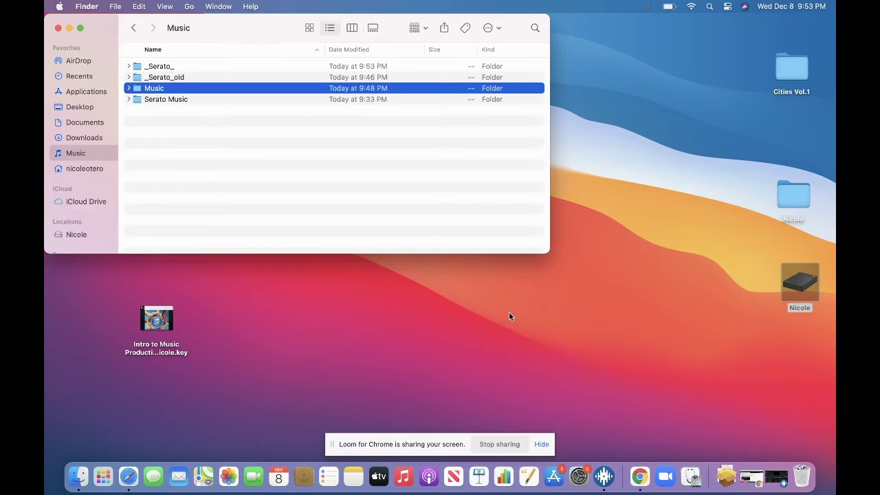
# Eject the external drive using its desktop context menu
pyautogui.click(509, 315)
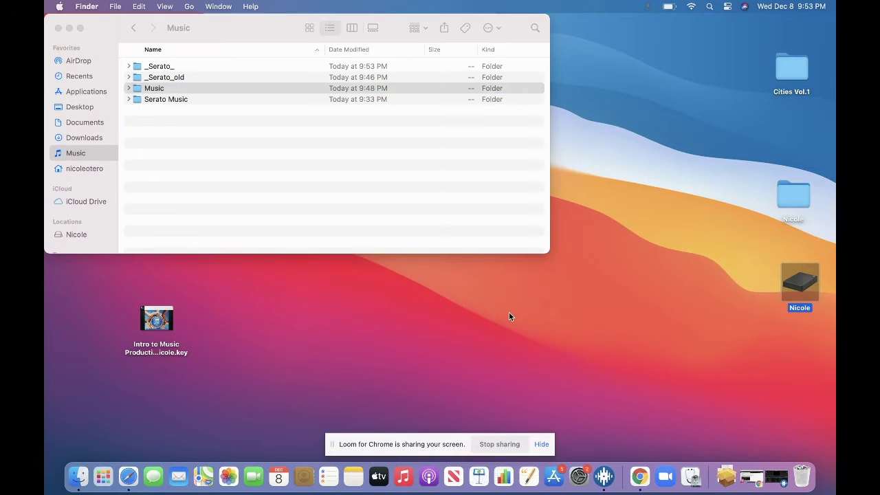
pyautogui.click(752, 347)
pyautogui.click(799, 283)
pyautogui.rightClick(799, 285)
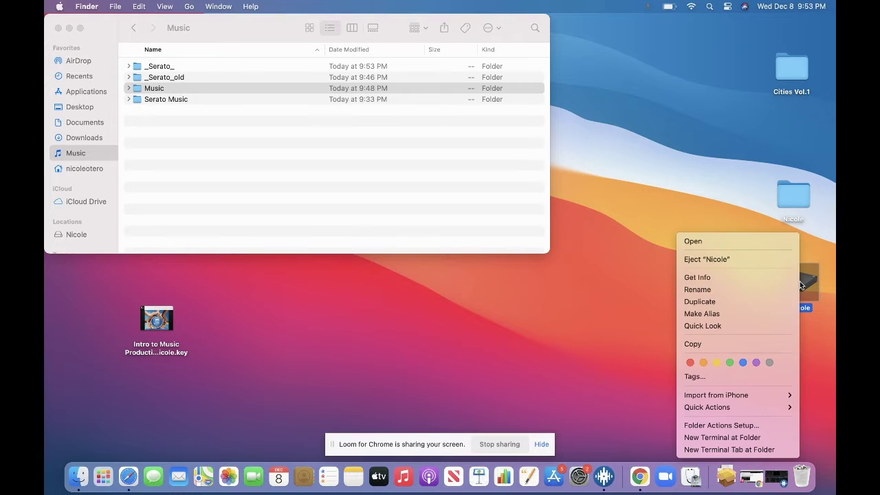
pyautogui.click(758, 259)
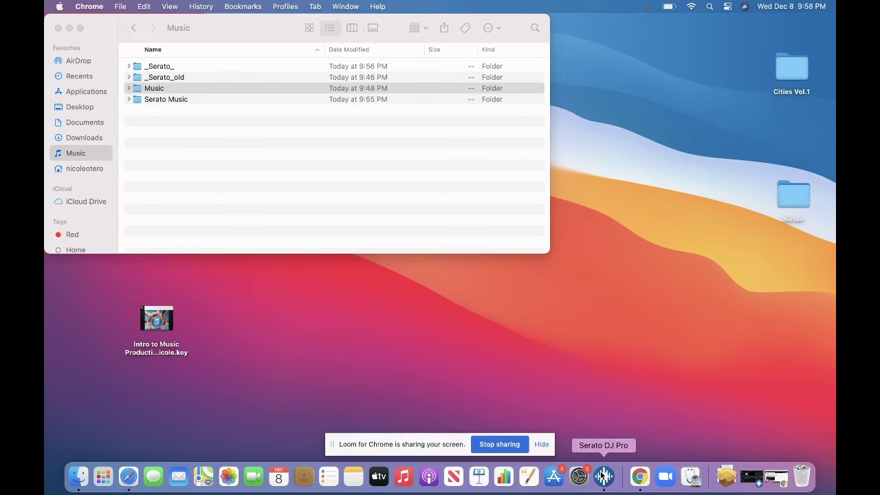
# Bring Serato DJ Pro forward, unload Landslide from deck 1, and scroll the copied crates
pyautogui.click(756, 485)
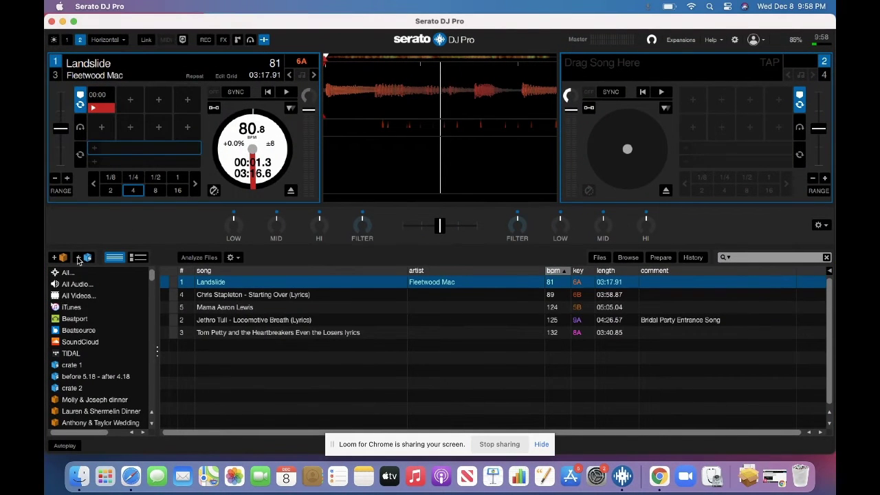
pyautogui.scroll(-5, 89, 369)
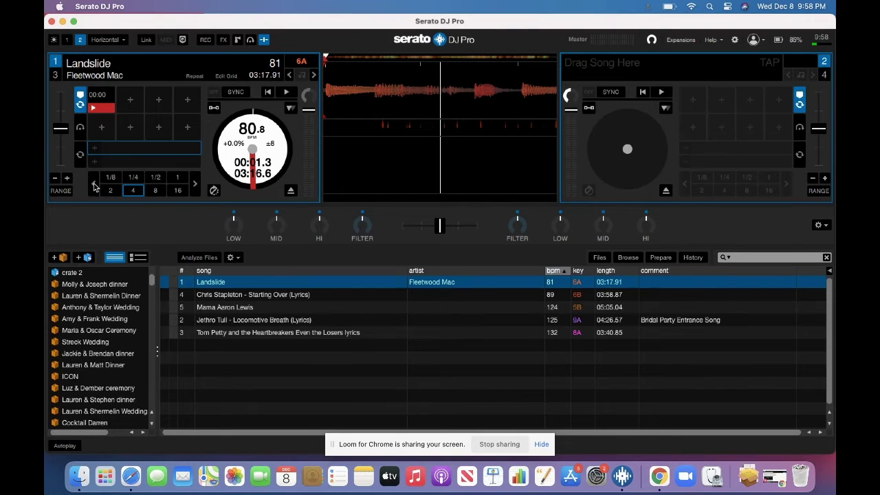
pyautogui.click(291, 191)
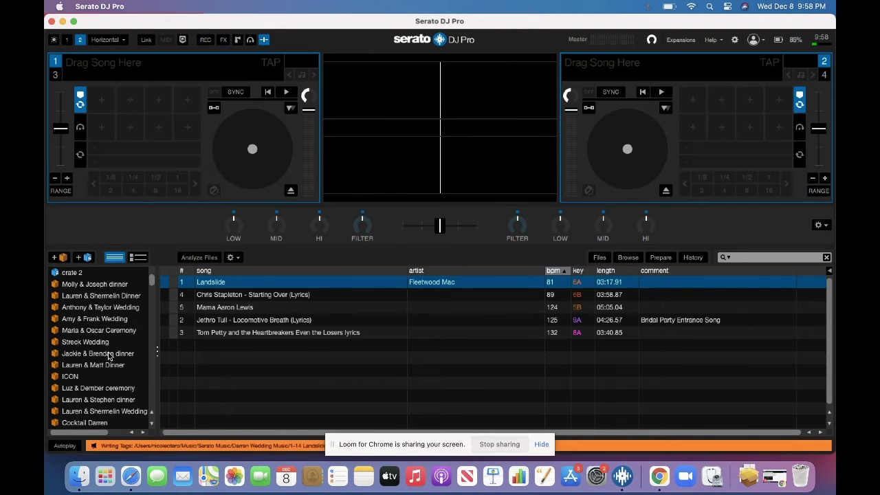
pyautogui.scroll(-8, 108, 356)
pyautogui.scroll(-15, 107, 356)
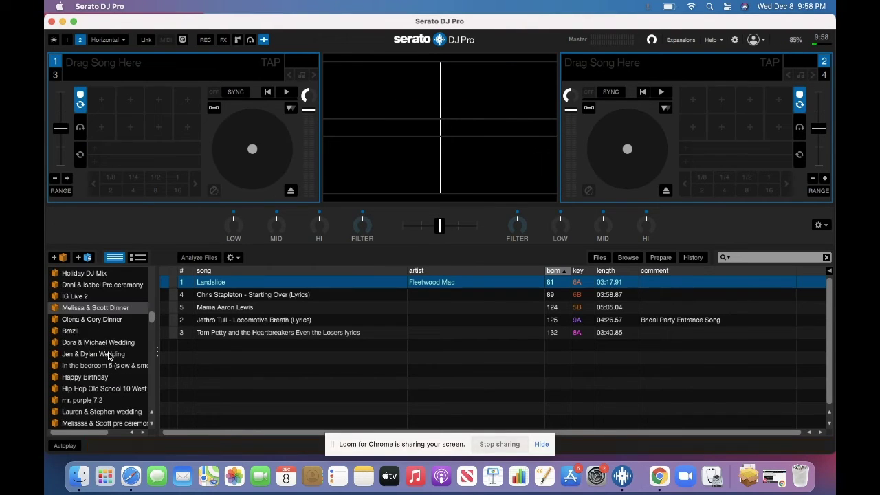
pyautogui.scroll(-15, 108, 356)
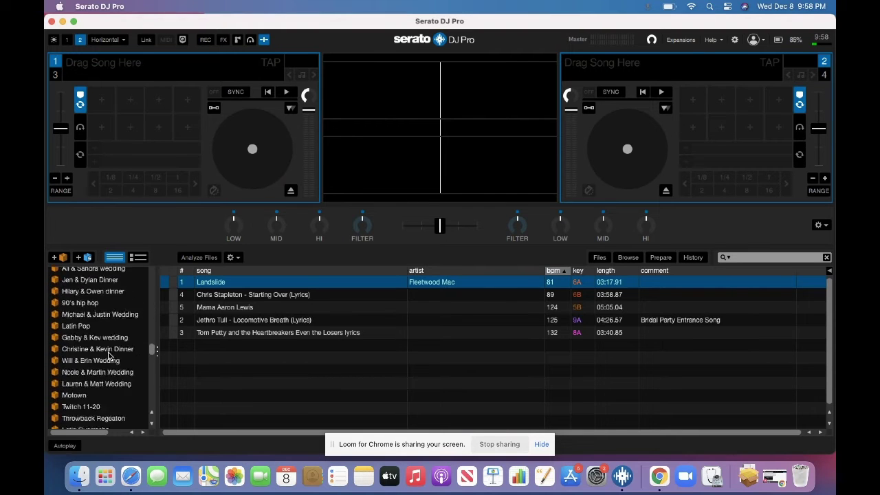
pyautogui.scroll(15, 108, 356)
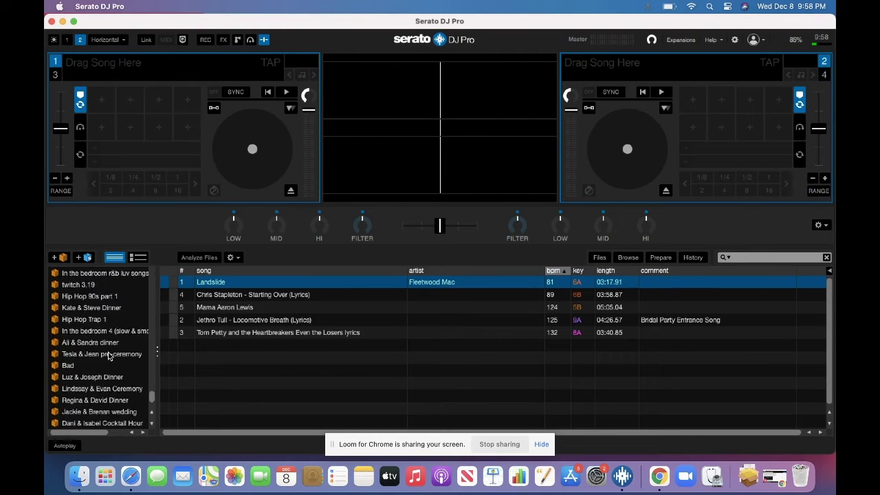
pyautogui.scroll(15, 108, 356)
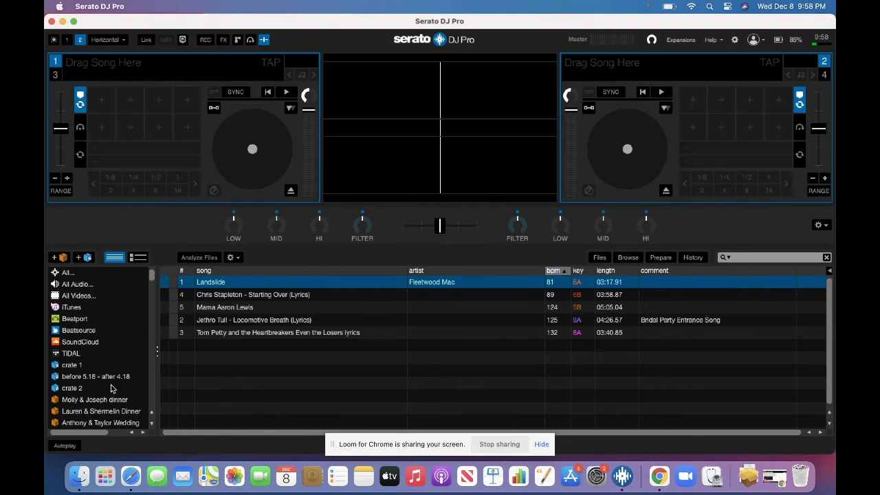
# Browse to Music > Serato Music in Serato's Files panel
pyautogui.click(600, 258)
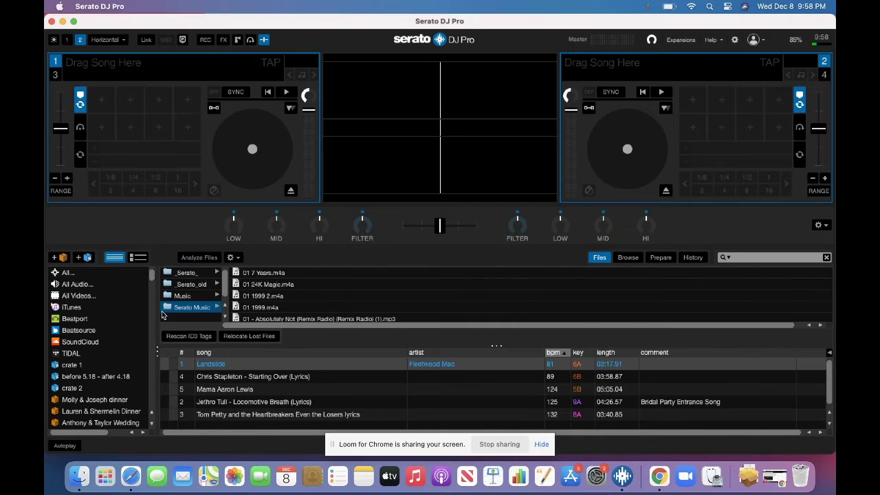
pyautogui.click(184, 297)
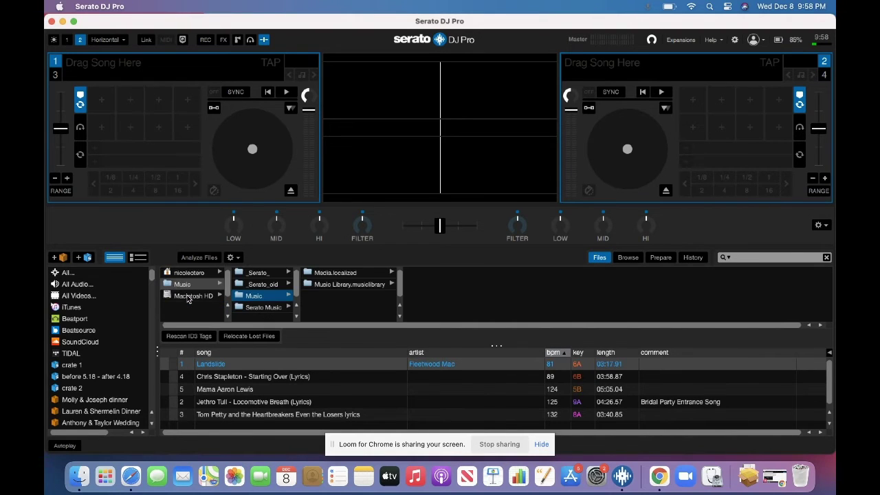
pyautogui.click(317, 284)
pyautogui.click(255, 308)
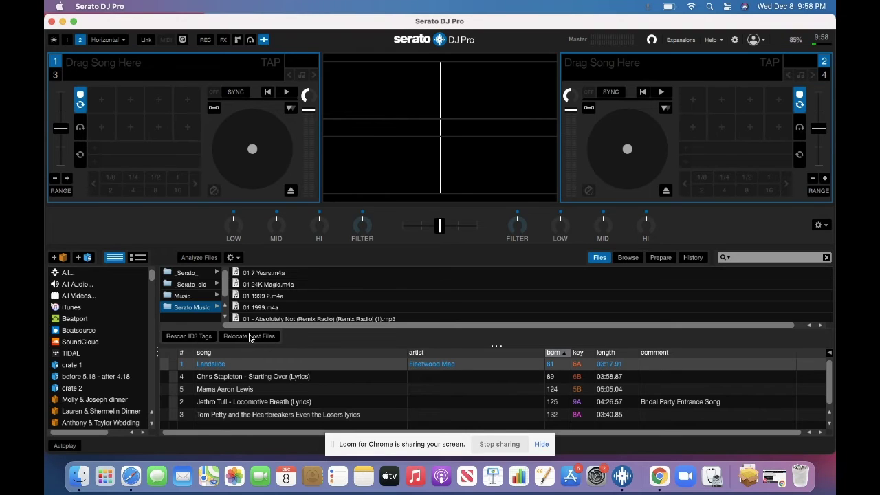
# Select the All... crate and scroll through crates like Latin Transitions and house joints
pyautogui.click(91, 273)
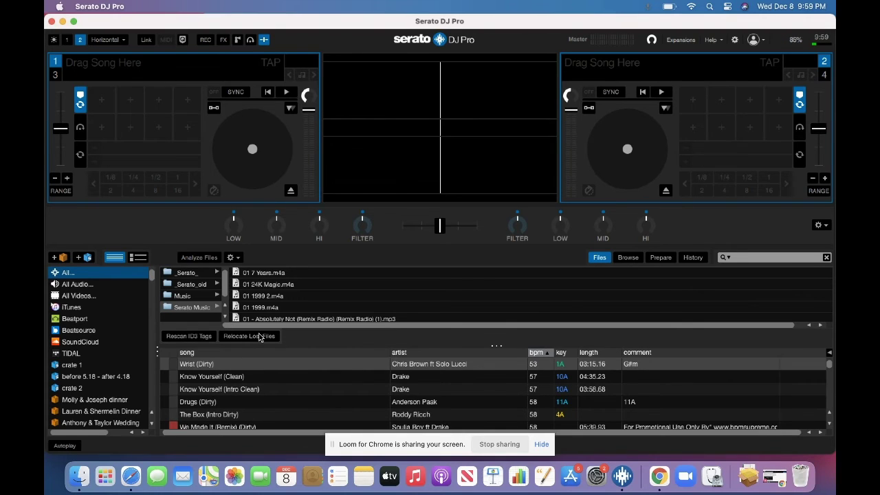
pyautogui.scroll(-3, 88, 397)
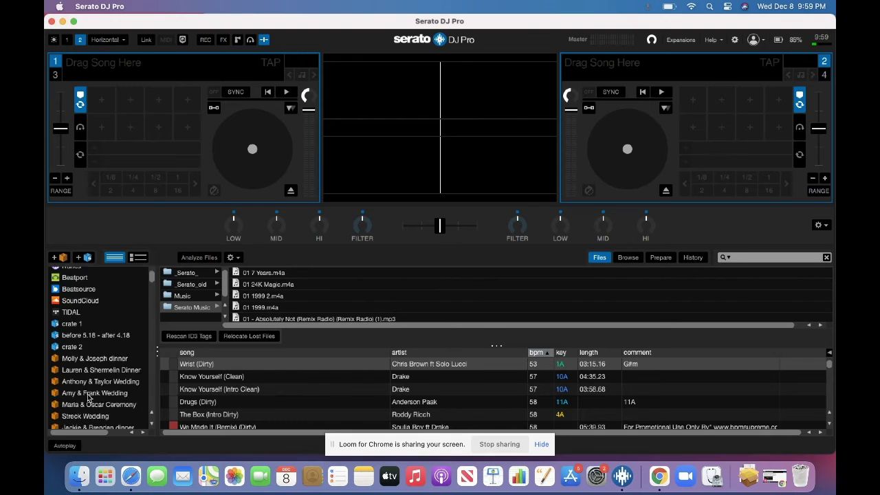
pyautogui.scroll(-15, 88, 397)
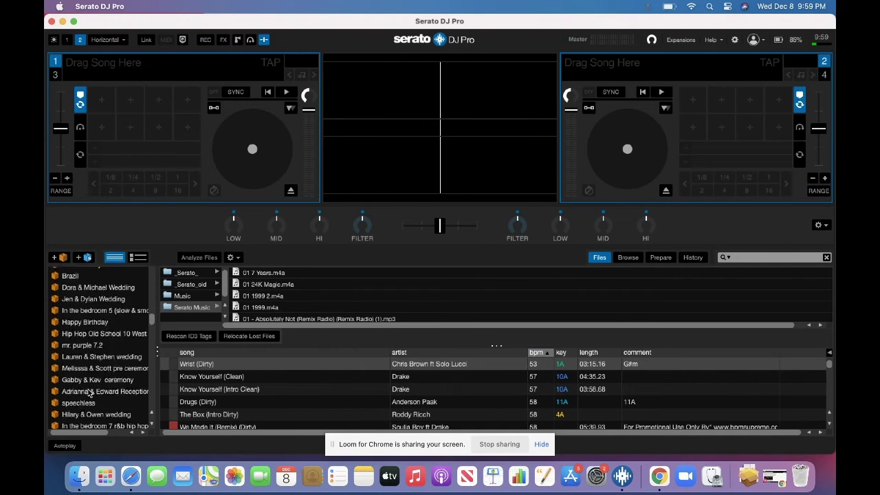
pyautogui.scroll(-5, 88, 391)
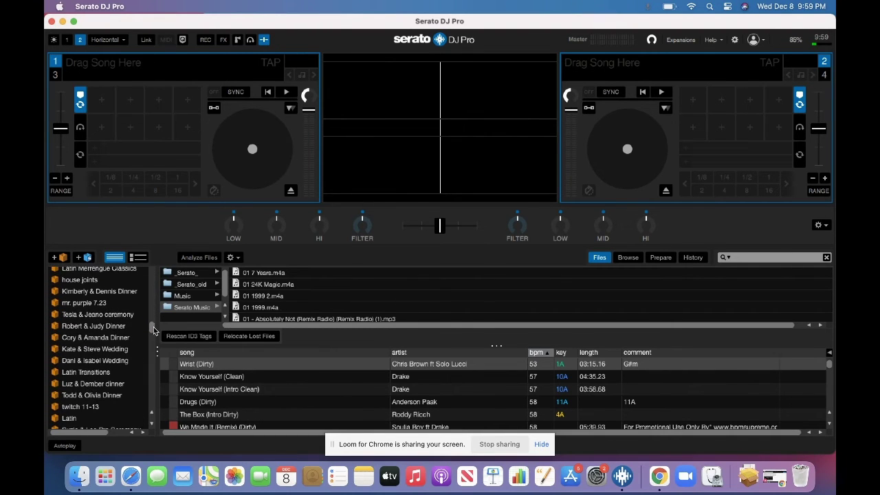
pyautogui.moveTo(154, 330); pyautogui.dragTo(151, 260)
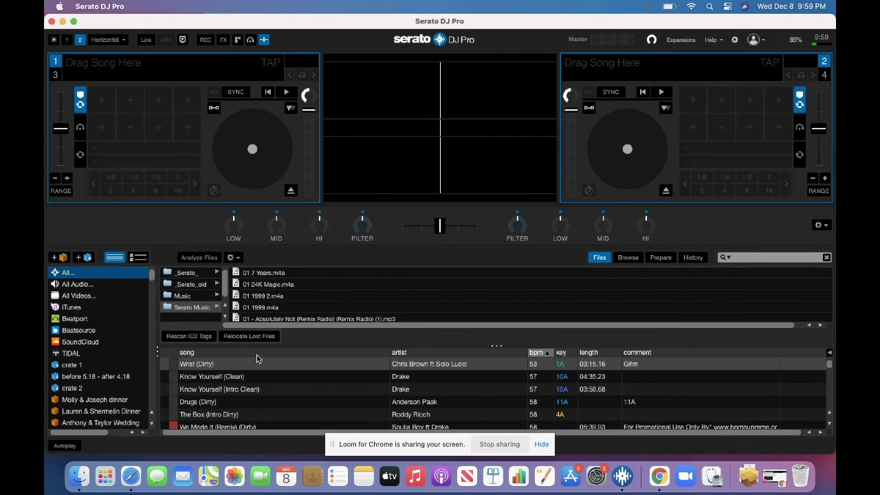